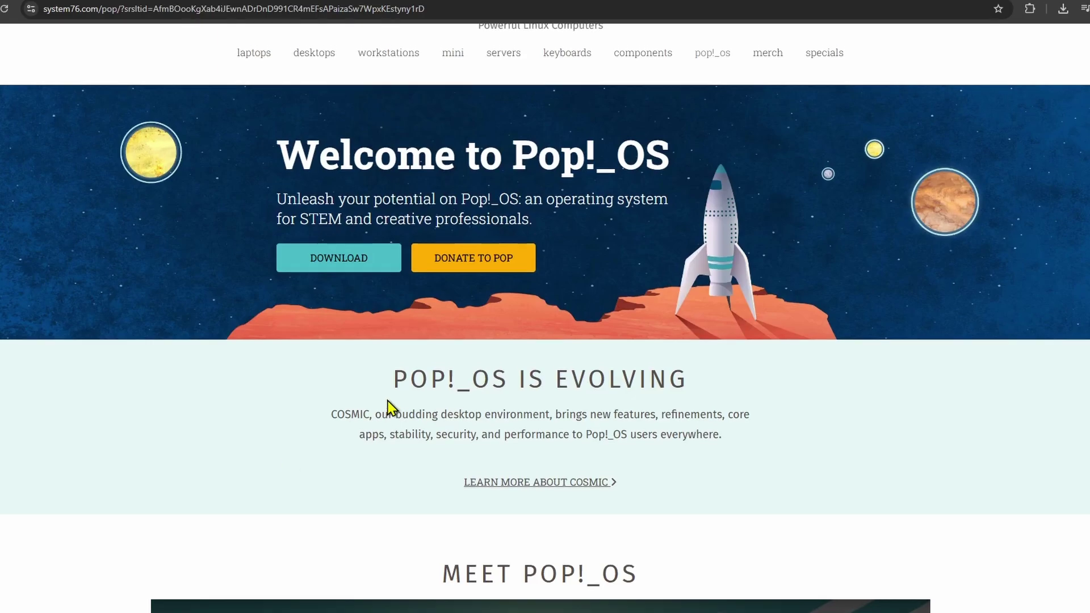
{"action": "scroll", "coordinate": [387, 404], "scroll_direction": "up", "scroll_amount": 2}
Step: Highlight 'Pop!_OS' in the welcome heading, then the COSMIC paragraph under Pop!_OS Is Evolving
{"action": "left_click_drag", "start_coordinate": [511, 243], "coordinate": [685, 234]}
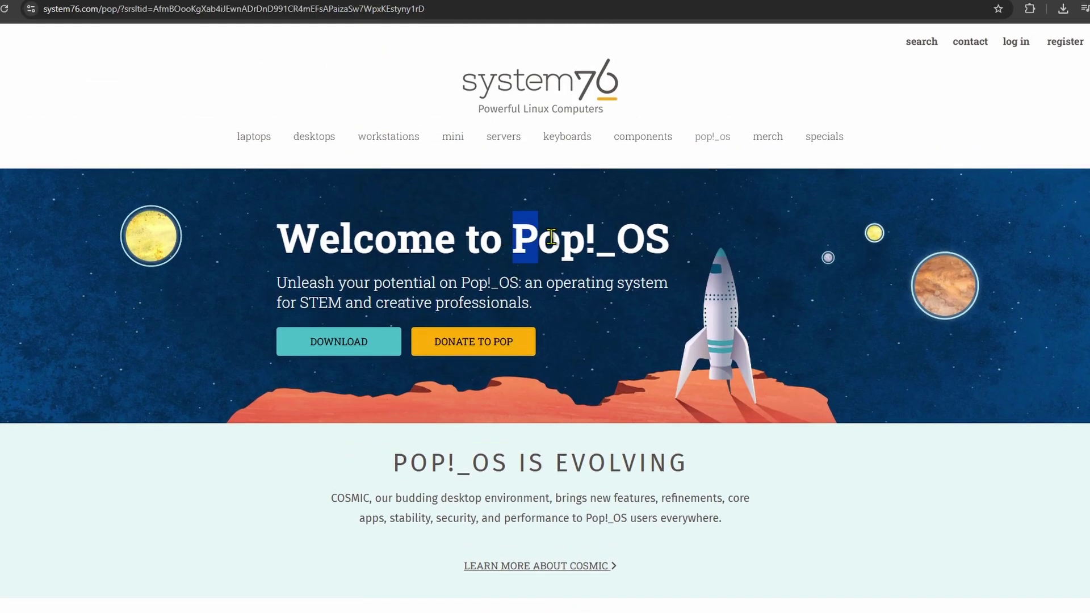
{"action": "left_click", "coordinate": [651, 268]}
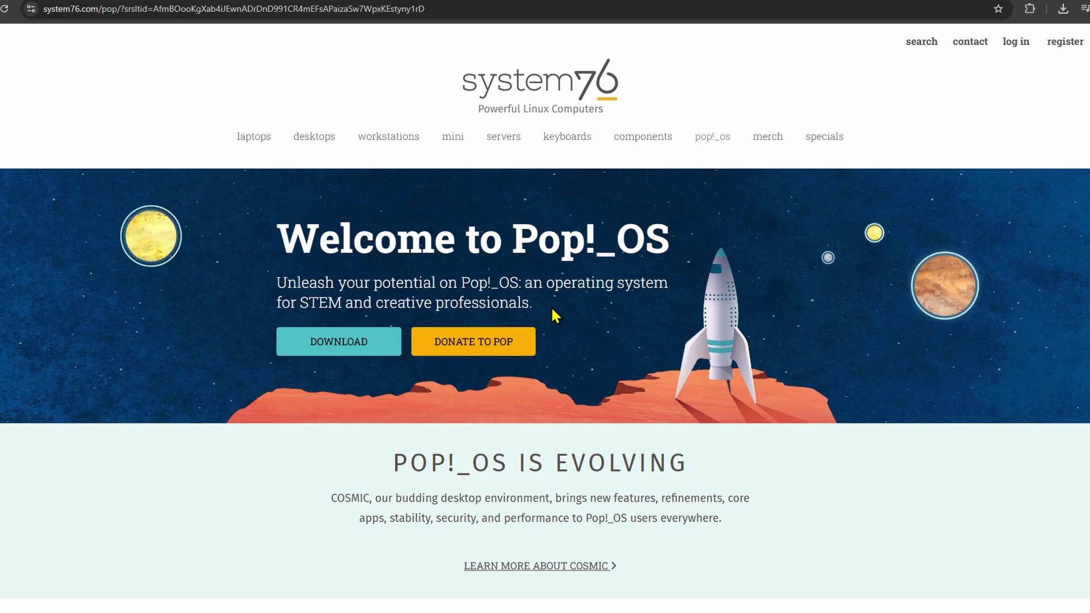
{"action": "scroll", "coordinate": [552, 316], "scroll_direction": "down", "scroll_amount": 1}
{"action": "scroll", "coordinate": [551, 297], "scroll_direction": "up", "scroll_amount": 1}
{"action": "scroll", "coordinate": [520, 170], "scroll_direction": "down", "scroll_amount": 2}
{"action": "scroll", "coordinate": [521, 200], "scroll_direction": "down", "scroll_amount": 1}
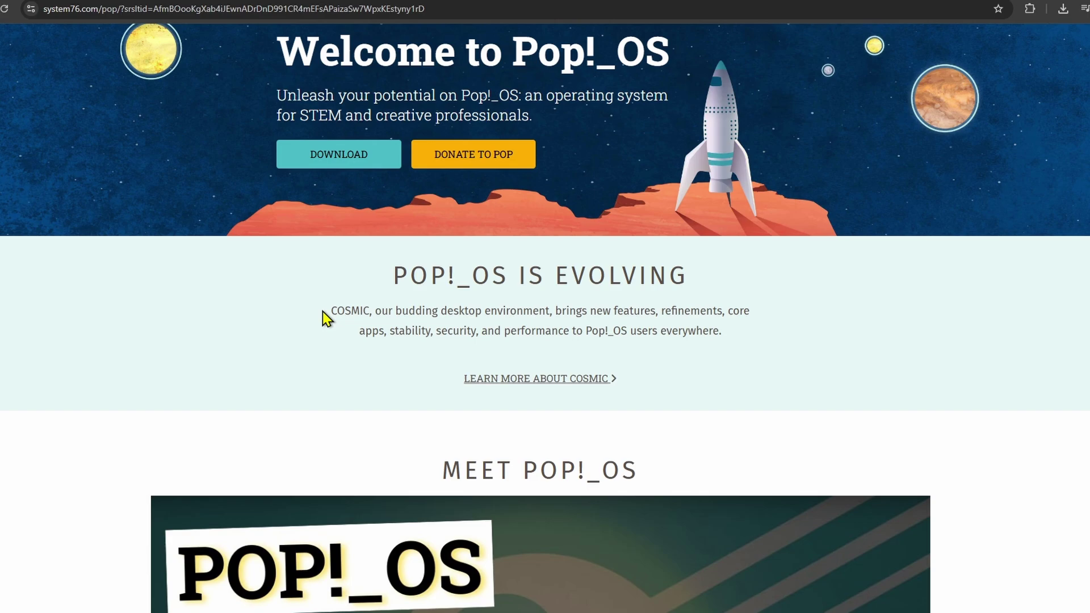
{"action": "left_click_drag", "start_coordinate": [325, 312], "coordinate": [732, 340]}
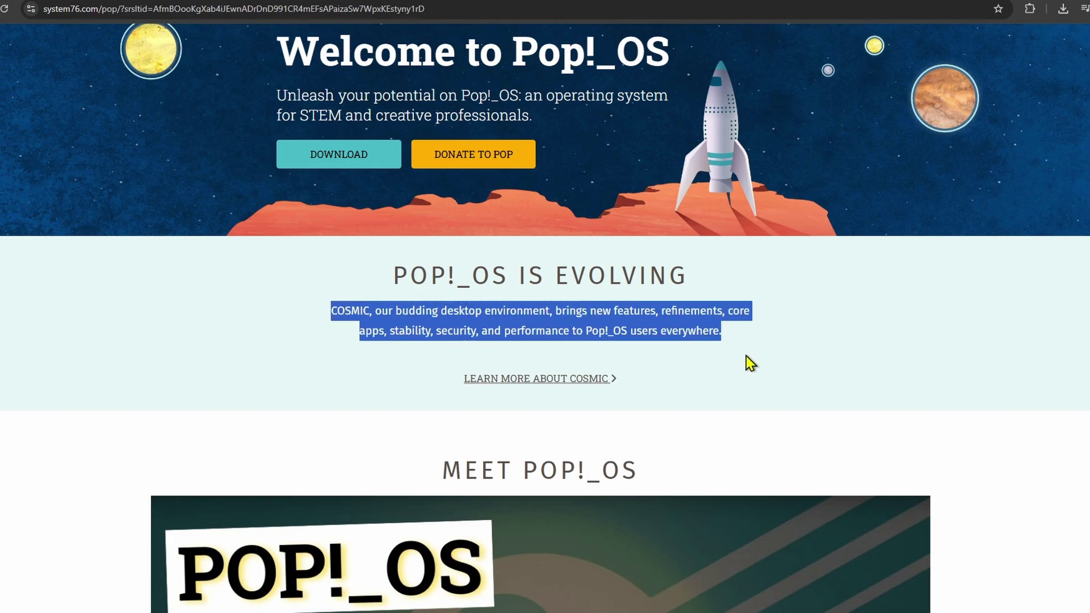
Step: Deselect the COSMIC paragraph and read down through Workflow, Security and Customization to Hardware
{"action": "left_click", "coordinate": [746, 356]}
{"action": "scroll", "coordinate": [817, 383], "scroll_direction": "down", "scroll_amount": 4}
{"action": "scroll", "coordinate": [937, 387], "scroll_direction": "down", "scroll_amount": 3}
{"action": "scroll", "coordinate": [946, 382], "scroll_direction": "down", "scroll_amount": 1}
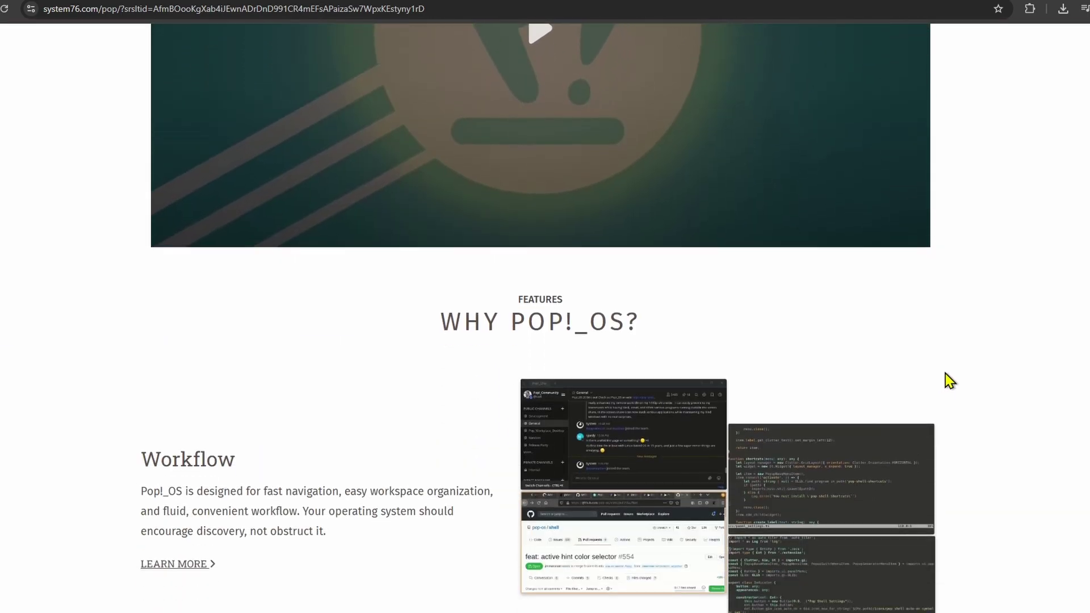
{"action": "scroll", "coordinate": [946, 375], "scroll_direction": "down", "scroll_amount": 1}
{"action": "scroll", "coordinate": [945, 375], "scroll_direction": "down", "scroll_amount": 1}
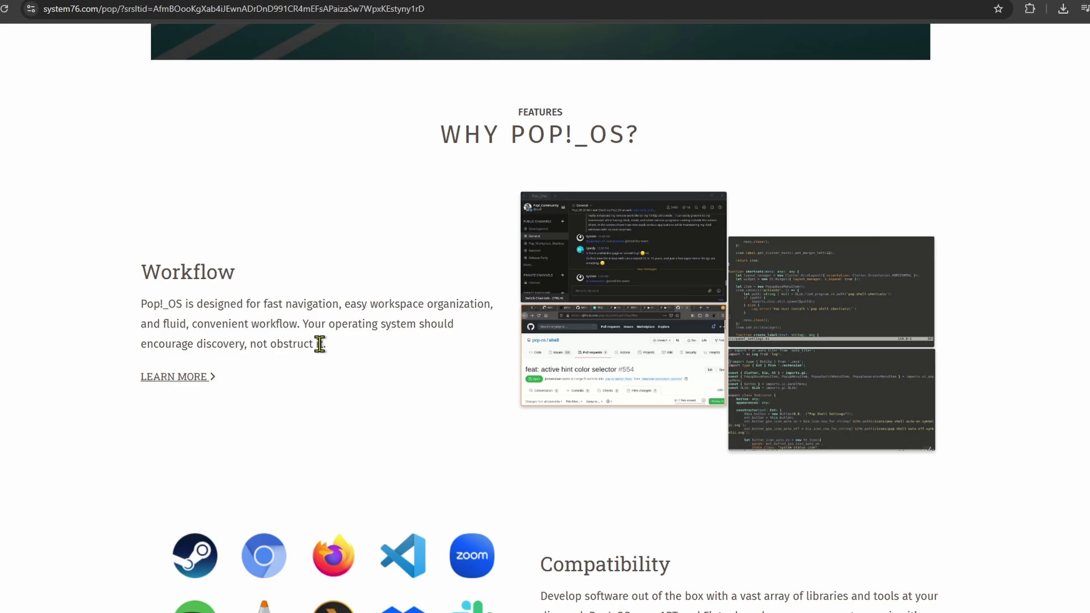
{"action": "scroll", "coordinate": [632, 303], "scroll_direction": "down", "scroll_amount": 1}
{"action": "scroll", "coordinate": [802, 328], "scroll_direction": "down", "scroll_amount": 2}
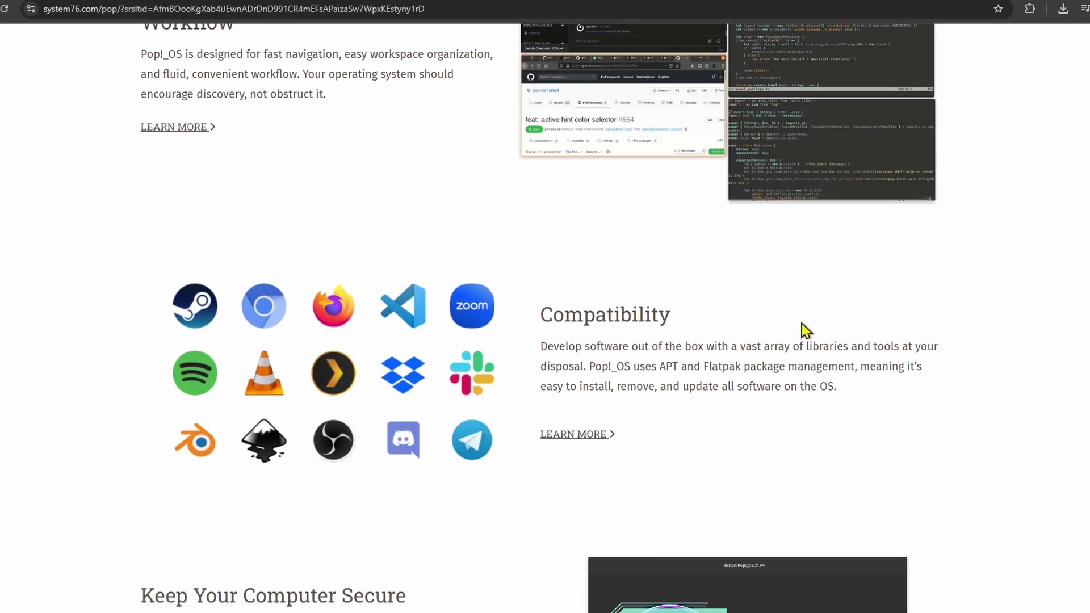
{"action": "scroll", "coordinate": [802, 328], "scroll_direction": "down", "scroll_amount": 2}
{"action": "scroll", "coordinate": [802, 328], "scroll_direction": "down", "scroll_amount": 1}
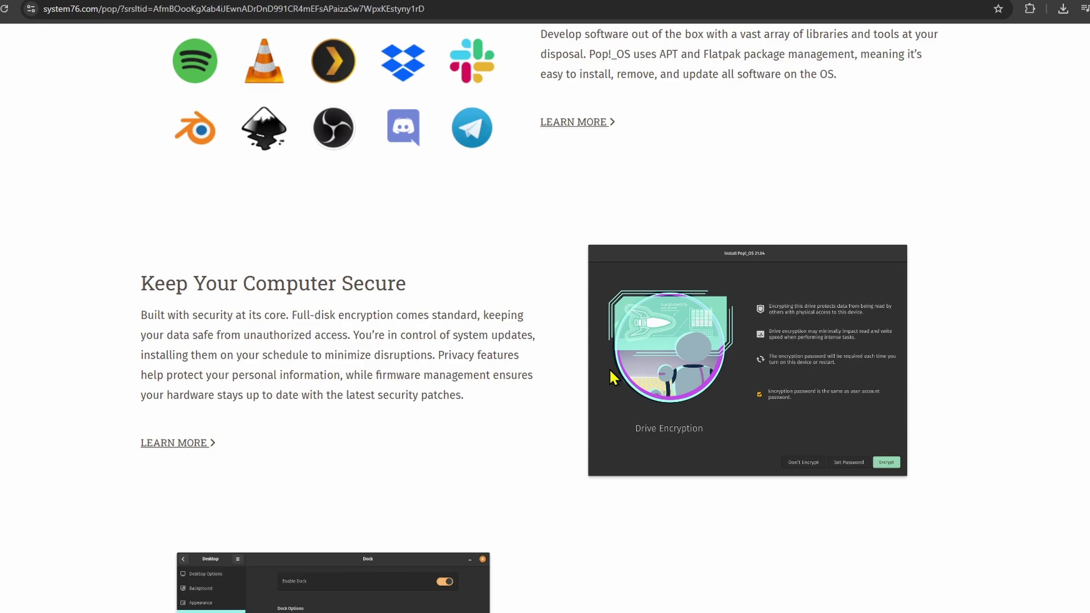
{"action": "scroll", "coordinate": [509, 384], "scroll_direction": "down", "scroll_amount": 1}
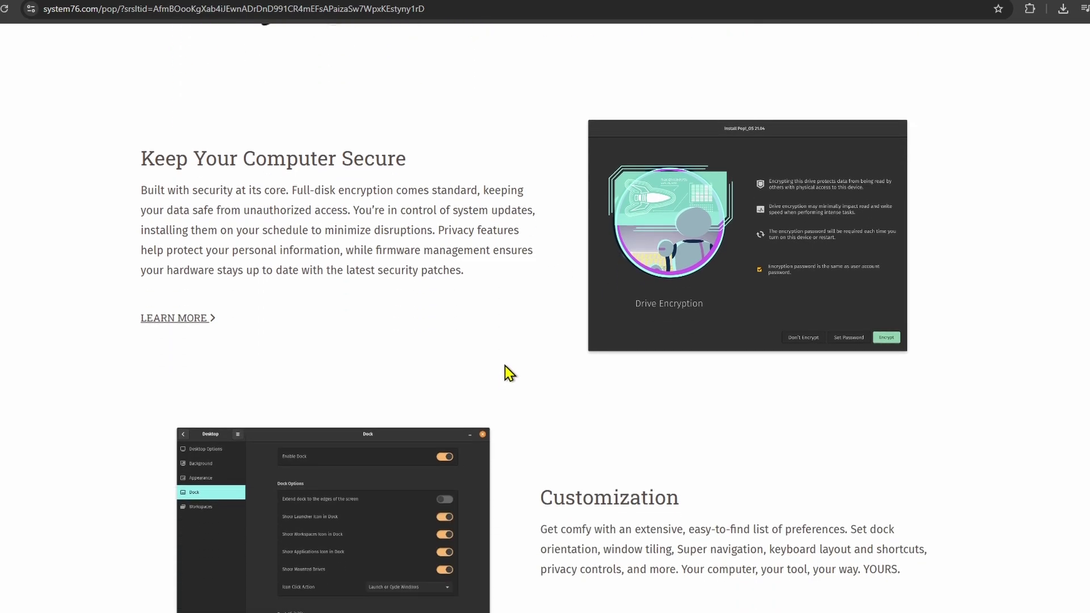
{"action": "scroll", "coordinate": [506, 371], "scroll_direction": "down", "scroll_amount": 2}
{"action": "scroll", "coordinate": [508, 298], "scroll_direction": "down", "scroll_amount": 2}
{"action": "scroll", "coordinate": [545, 328], "scroll_direction": "down", "scroll_amount": 2}
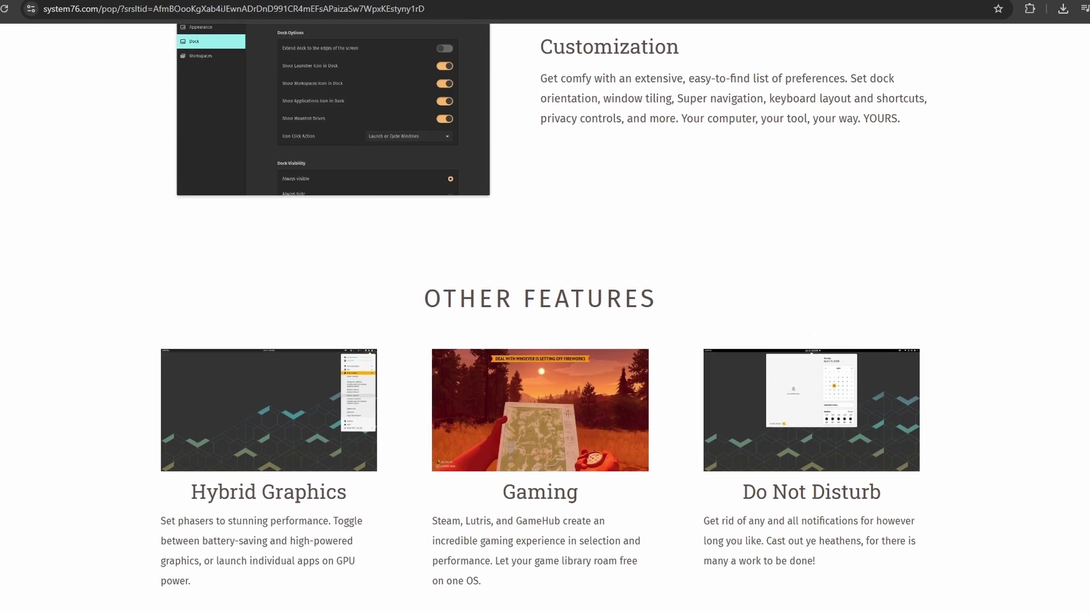
{"action": "scroll", "coordinate": [546, 328], "scroll_direction": "down", "scroll_amount": 2}
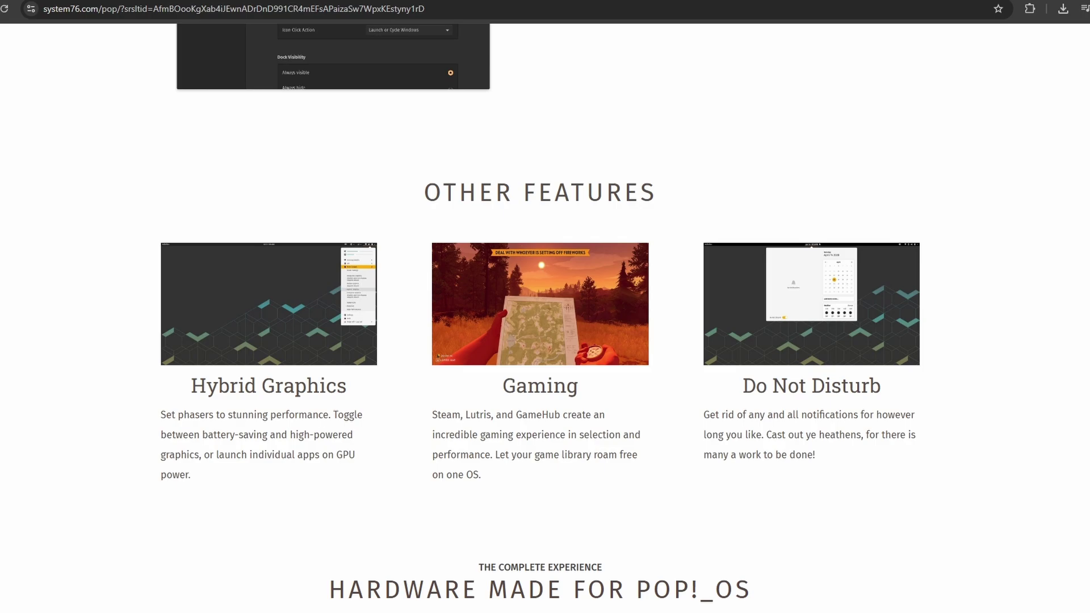
{"action": "scroll", "coordinate": [546, 328], "scroll_direction": "down", "scroll_amount": 2}
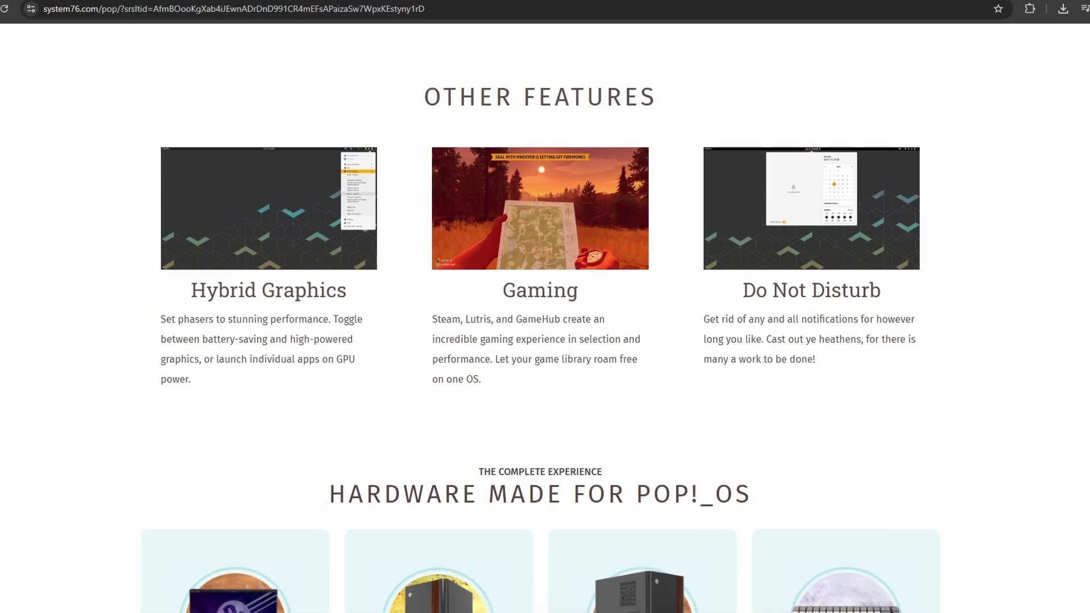
{"action": "scroll", "coordinate": [790, 281], "scroll_direction": "down", "scroll_amount": 2}
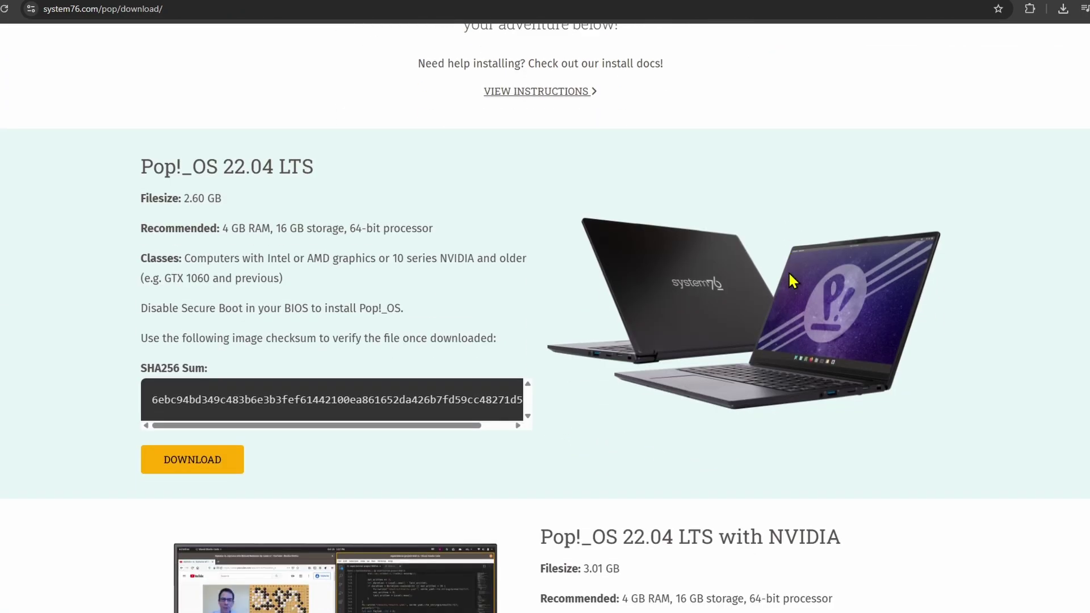
{"action": "scroll", "coordinate": [790, 281], "scroll_direction": "down", "scroll_amount": 1}
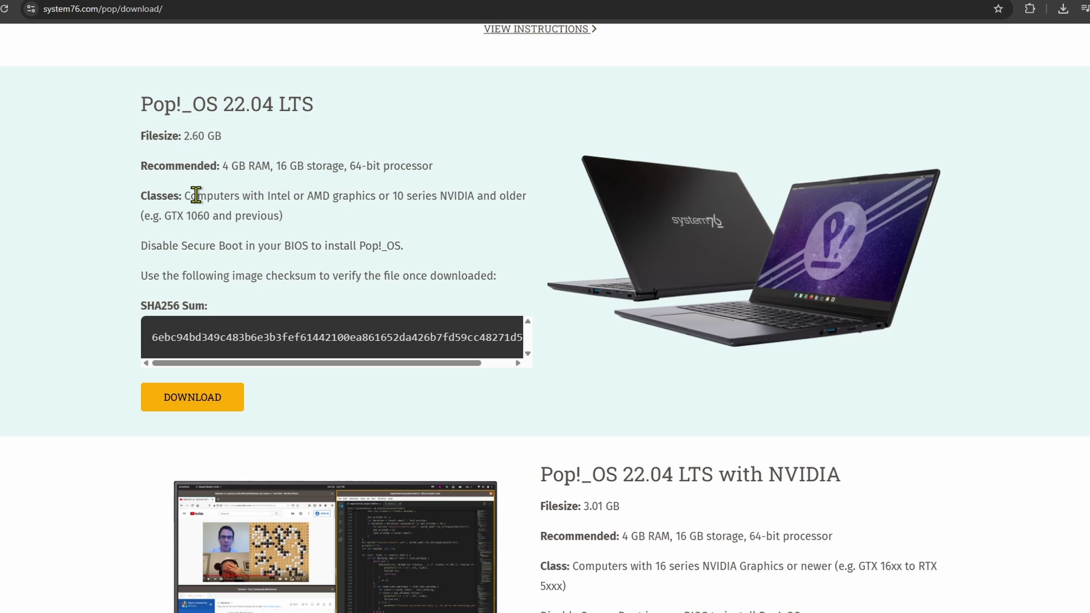
{"action": "scroll", "coordinate": [397, 211], "scroll_direction": "down", "scroll_amount": 1}
{"action": "scroll", "coordinate": [397, 212], "scroll_direction": "down", "scroll_amount": 2}
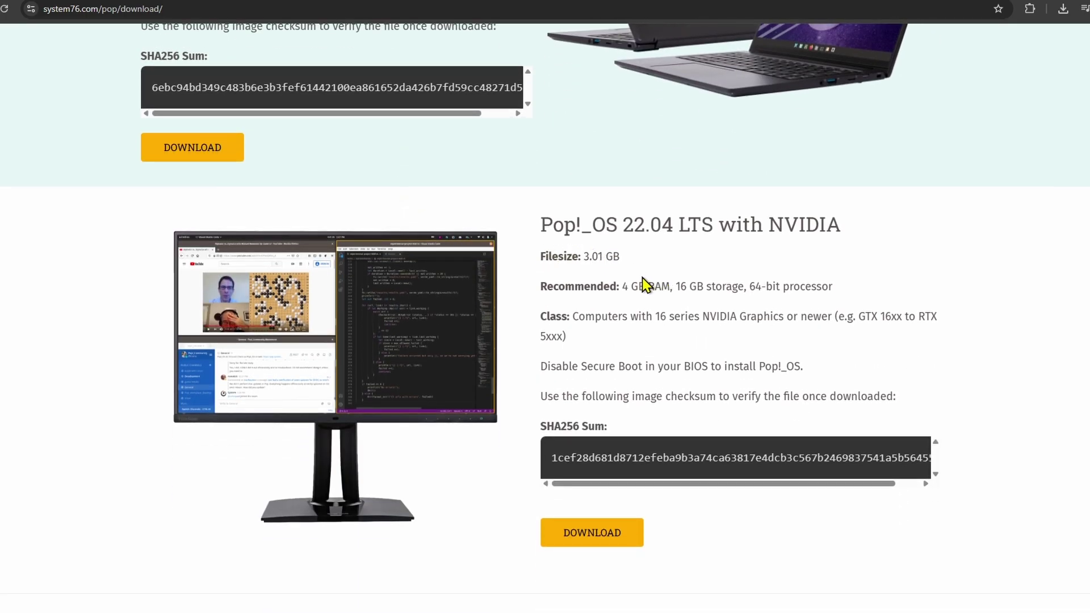
{"action": "scroll", "coordinate": [643, 285], "scroll_direction": "down", "scroll_amount": 3}
Step: Go back to the Pop!_OS overview, highlighting passages in the Security and Compatibility paragraphs
{"action": "key", "text": "alt+Left"}
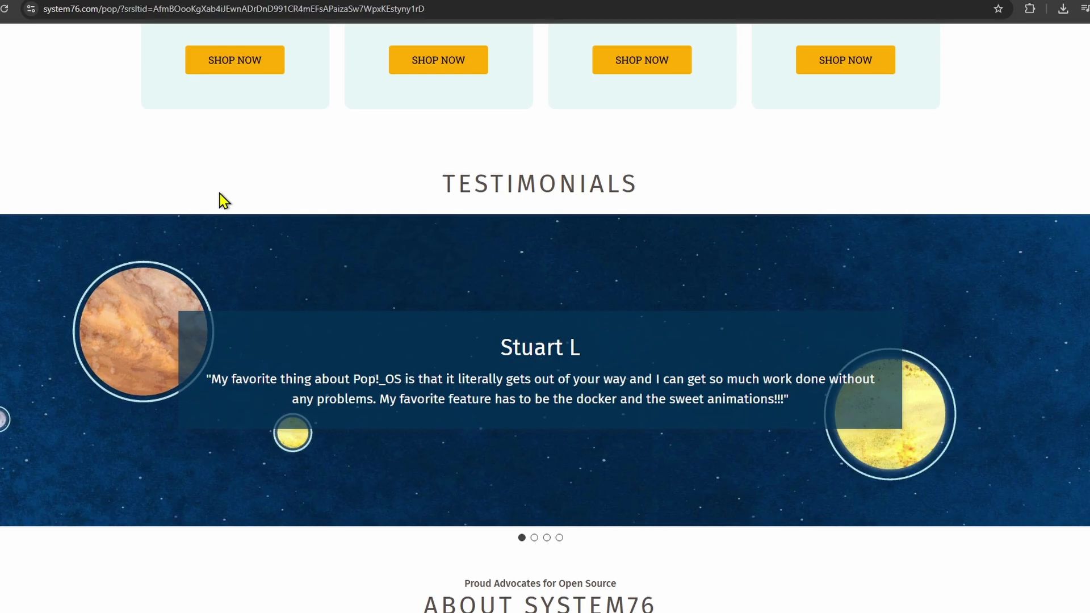
{"action": "scroll", "coordinate": [223, 201], "scroll_direction": "down", "scroll_amount": 2}
{"action": "scroll", "coordinate": [224, 202], "scroll_direction": "down", "scroll_amount": 3}
{"action": "scroll", "coordinate": [231, 231], "scroll_direction": "down", "scroll_amount": 2}
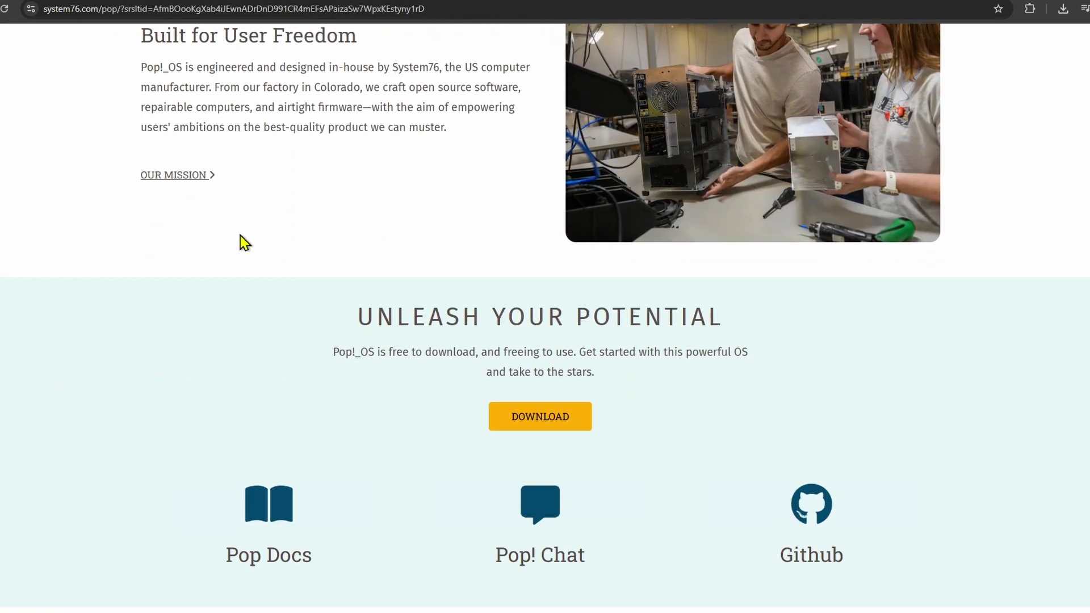
{"action": "scroll", "coordinate": [241, 241], "scroll_direction": "down", "scroll_amount": 3}
{"action": "scroll", "coordinate": [247, 246], "scroll_direction": "up", "scroll_amount": 6}
{"action": "scroll", "coordinate": [310, 304], "scroll_direction": "up", "scroll_amount": 5}
{"action": "scroll", "coordinate": [308, 304], "scroll_direction": "up", "scroll_amount": 5}
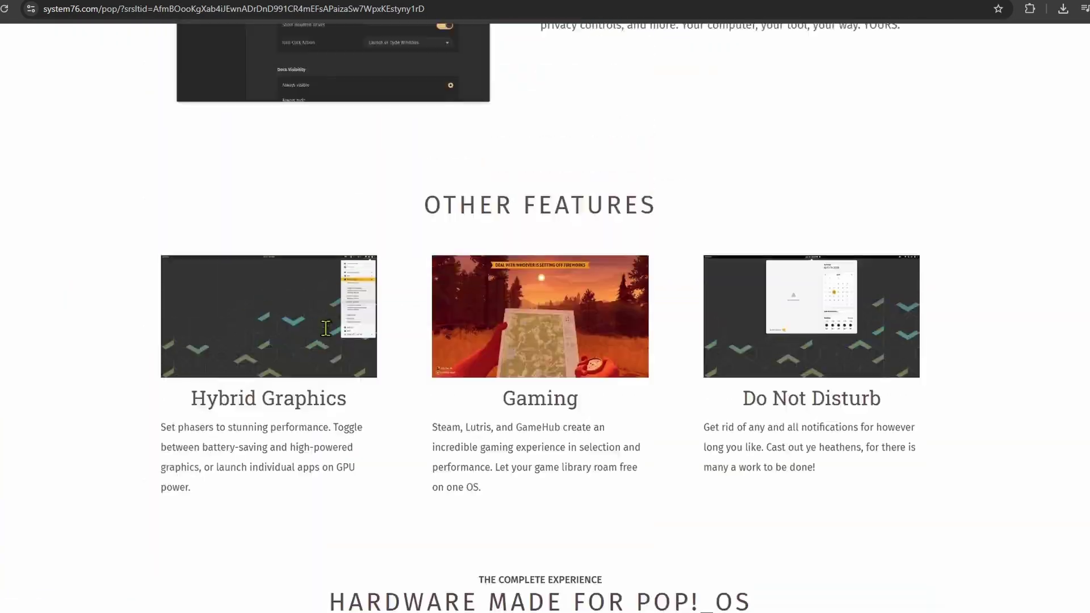
{"action": "scroll", "coordinate": [308, 304], "scroll_direction": "up", "scroll_amount": 5}
{"action": "scroll", "coordinate": [900, 511], "scroll_direction": "up", "scroll_amount": 5}
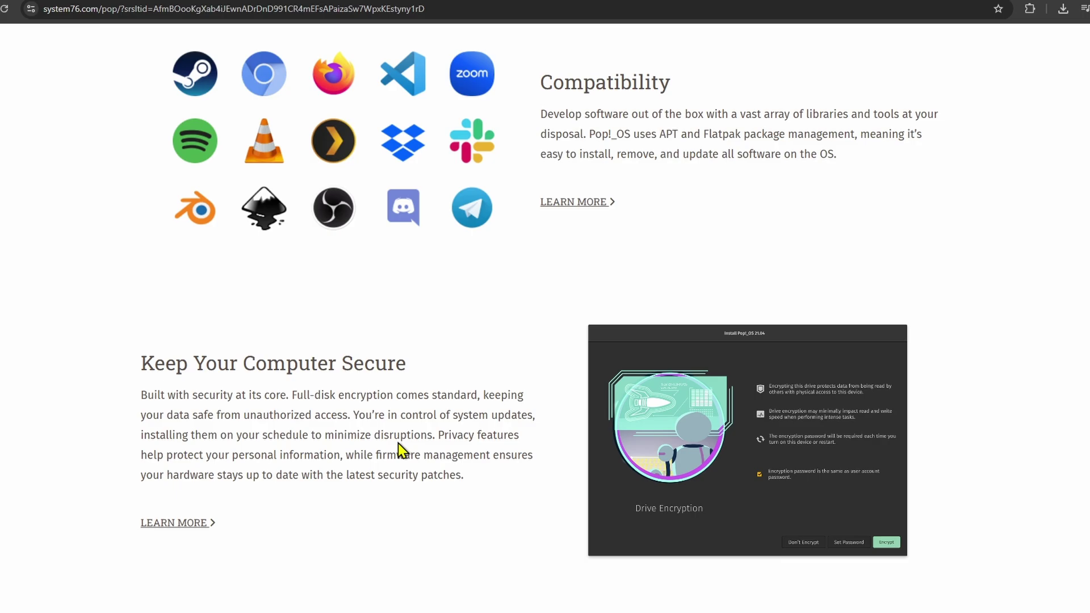
{"action": "left_click_drag", "start_coordinate": [265, 395], "coordinate": [503, 469]}
{"action": "left_click", "coordinate": [502, 469]}
{"action": "scroll", "coordinate": [503, 470], "scroll_direction": "up", "scroll_amount": 1}
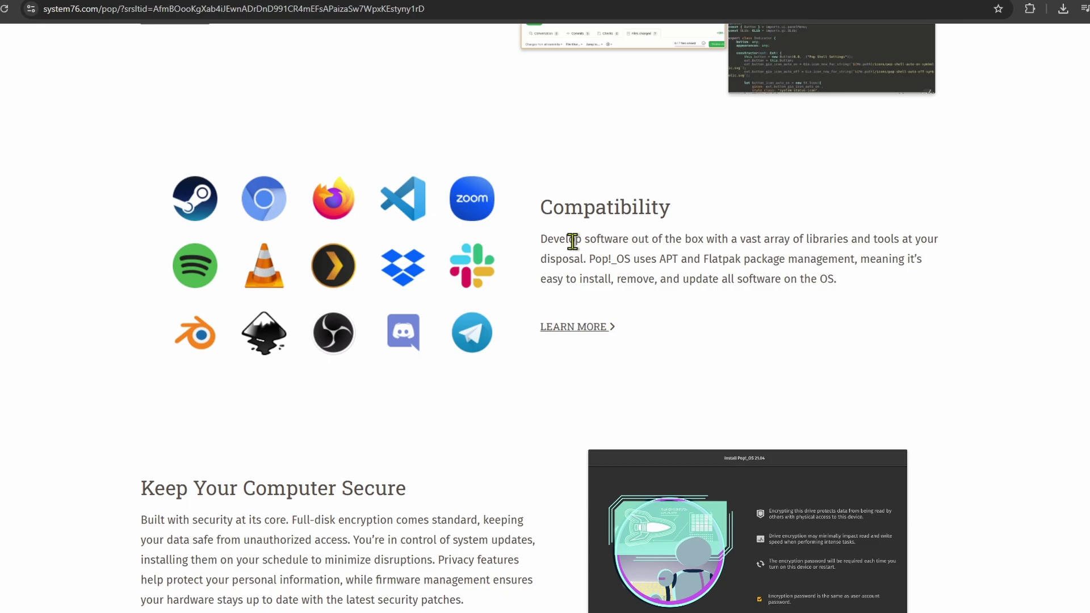
{"action": "left_click_drag", "start_coordinate": [543, 238], "coordinate": [851, 295]}
{"action": "left_click", "coordinate": [856, 298]}
{"action": "scroll", "coordinate": [858, 400], "scroll_direction": "up", "scroll_amount": 1}
{"action": "scroll", "coordinate": [857, 426], "scroll_direction": "up", "scroll_amount": 2}
{"action": "scroll", "coordinate": [856, 436], "scroll_direction": "up", "scroll_amount": 1}
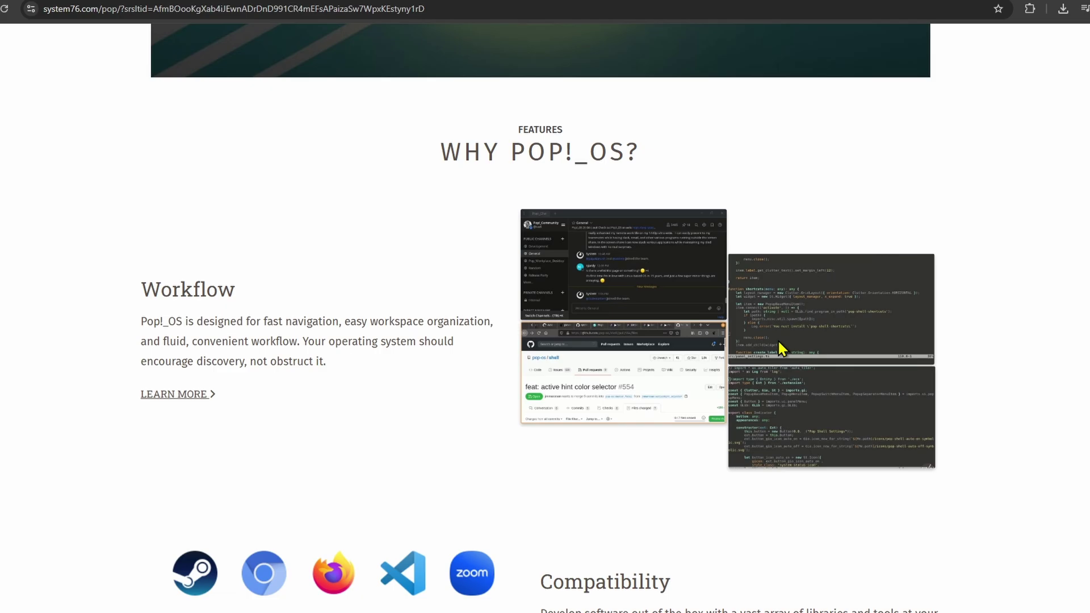
{"action": "scroll", "coordinate": [777, 339], "scroll_direction": "up", "scroll_amount": 2}
{"action": "scroll", "coordinate": [779, 342], "scroll_direction": "up", "scroll_amount": 3}
{"action": "scroll", "coordinate": [778, 353], "scroll_direction": "up", "scroll_amount": 6}
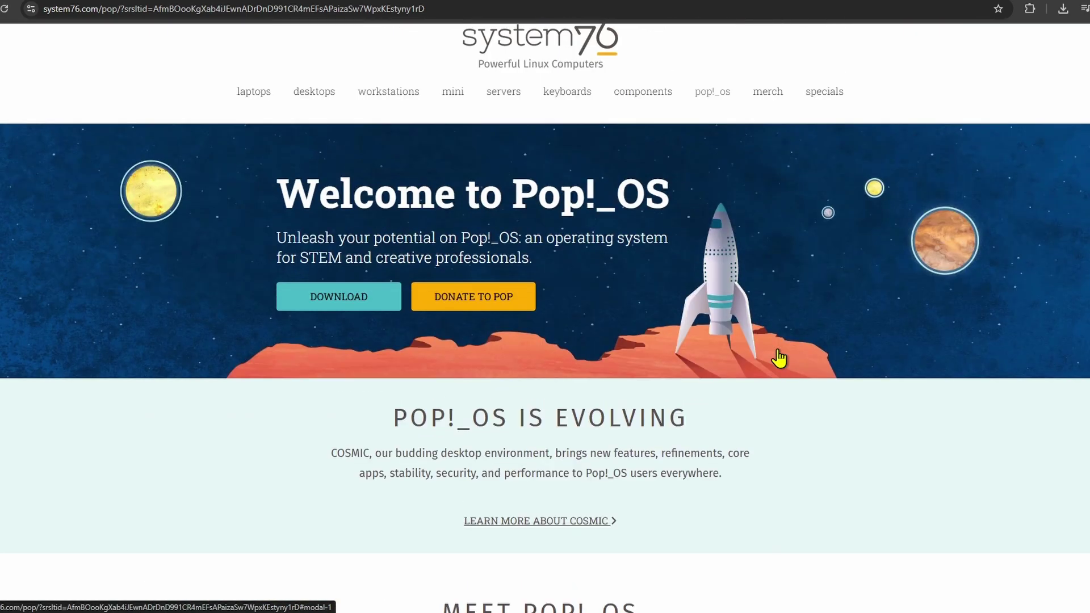
{"action": "scroll", "coordinate": [776, 351], "scroll_direction": "up", "scroll_amount": 1}
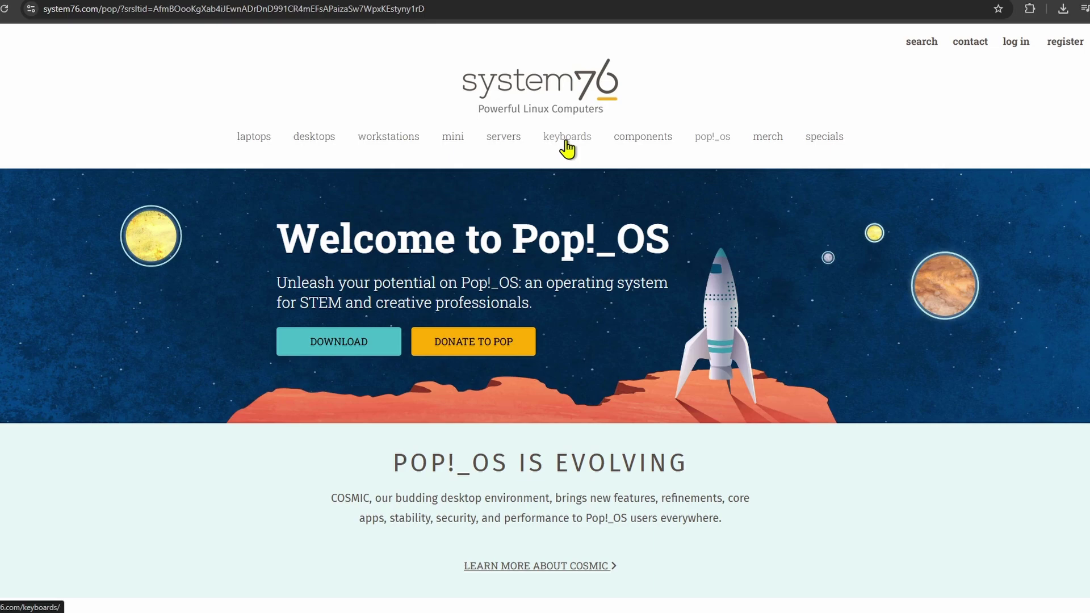
{"action": "scroll", "coordinate": [946, 382], "scroll_direction": "down", "scroll_amount": 10}
{"action": "scroll", "coordinate": [946, 376], "scroll_direction": "down", "scroll_amount": 2}
{"action": "scroll", "coordinate": [944, 374], "scroll_direction": "down", "scroll_amount": 1}
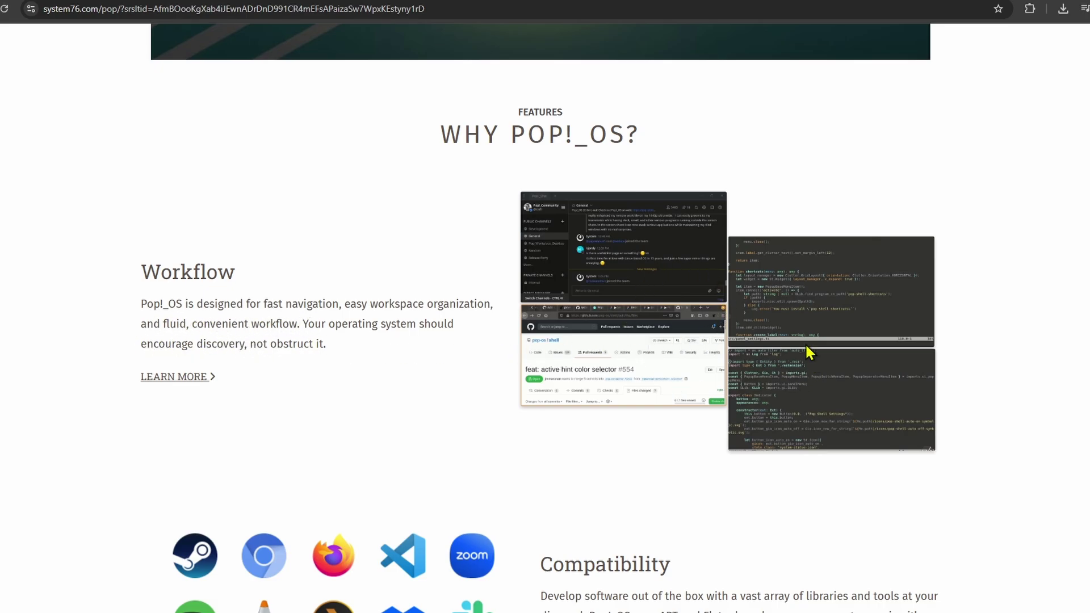
{"action": "scroll", "coordinate": [805, 345], "scroll_direction": "down", "scroll_amount": 3}
{"action": "scroll", "coordinate": [801, 326], "scroll_direction": "down", "scroll_amount": 2}
{"action": "scroll", "coordinate": [802, 324], "scroll_direction": "down", "scroll_amount": 1}
{"action": "scroll", "coordinate": [802, 322], "scroll_direction": "down", "scroll_amount": 1}
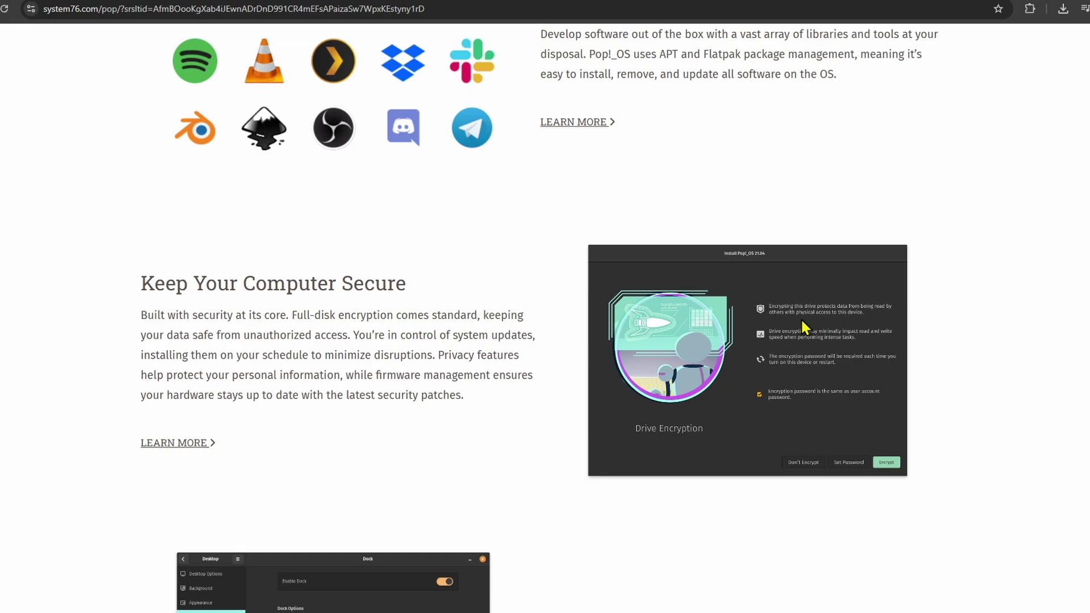